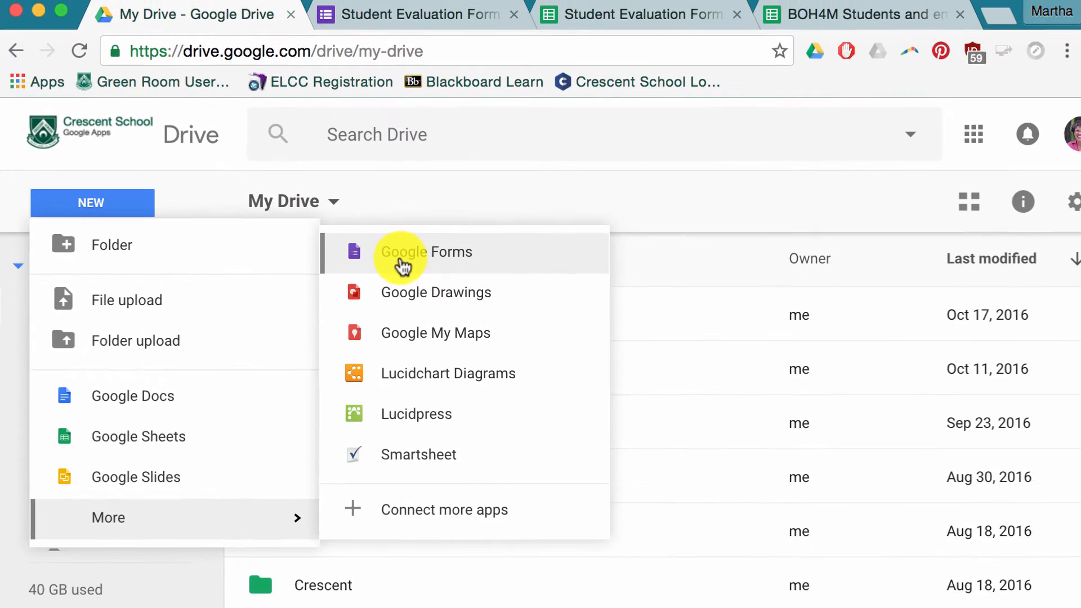
# Switch to the Student Evaluation Form in Google Forms and make the multiple-choice Student question required.
pyautogui.click(436, 23)
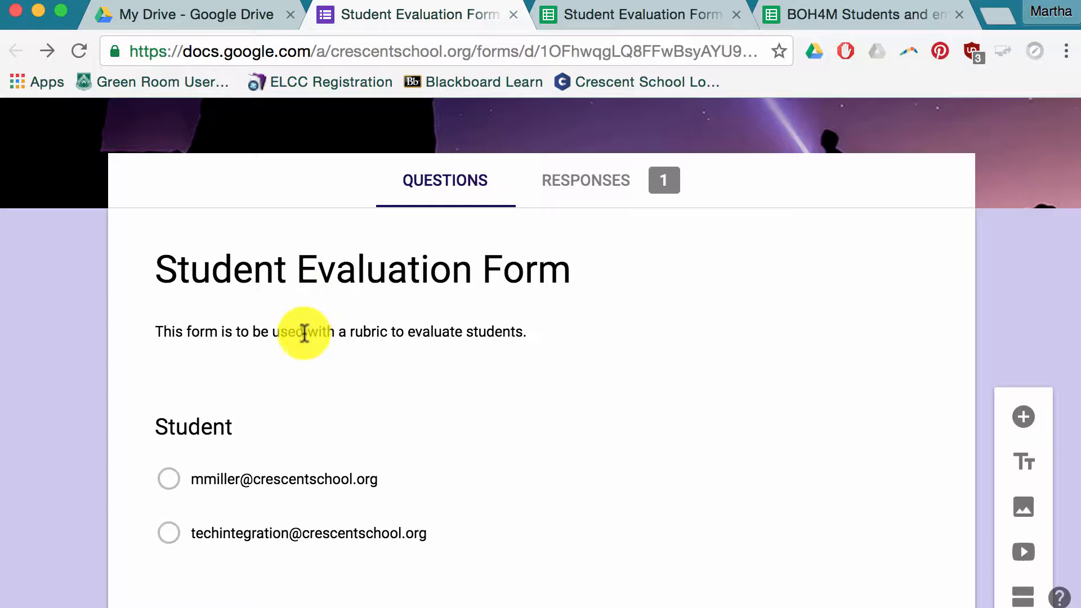
pyautogui.scroll(-5, 304, 332)
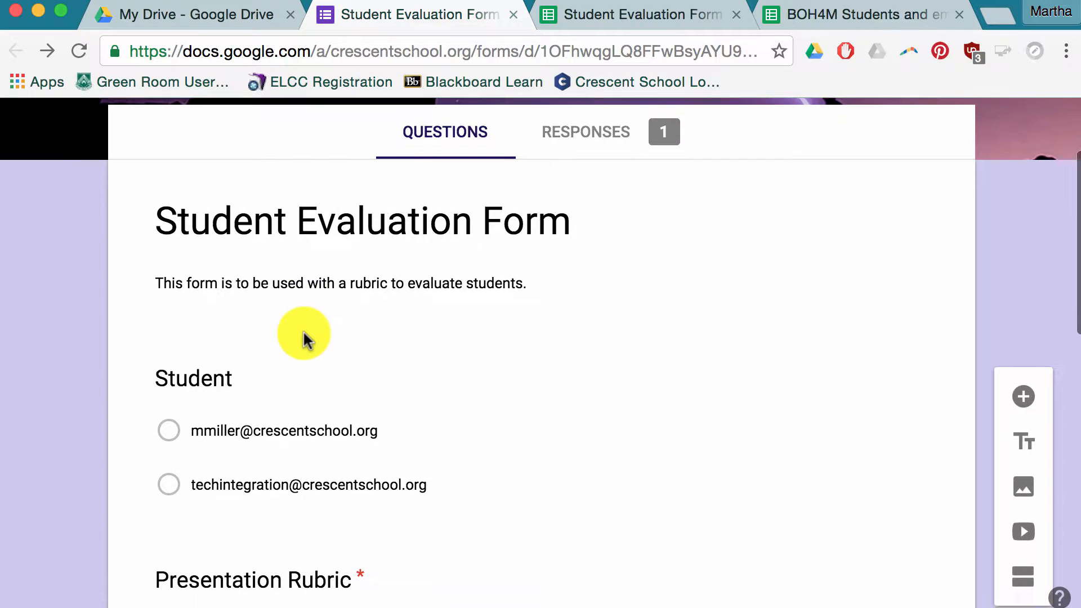
pyautogui.scroll(-2, 304, 338)
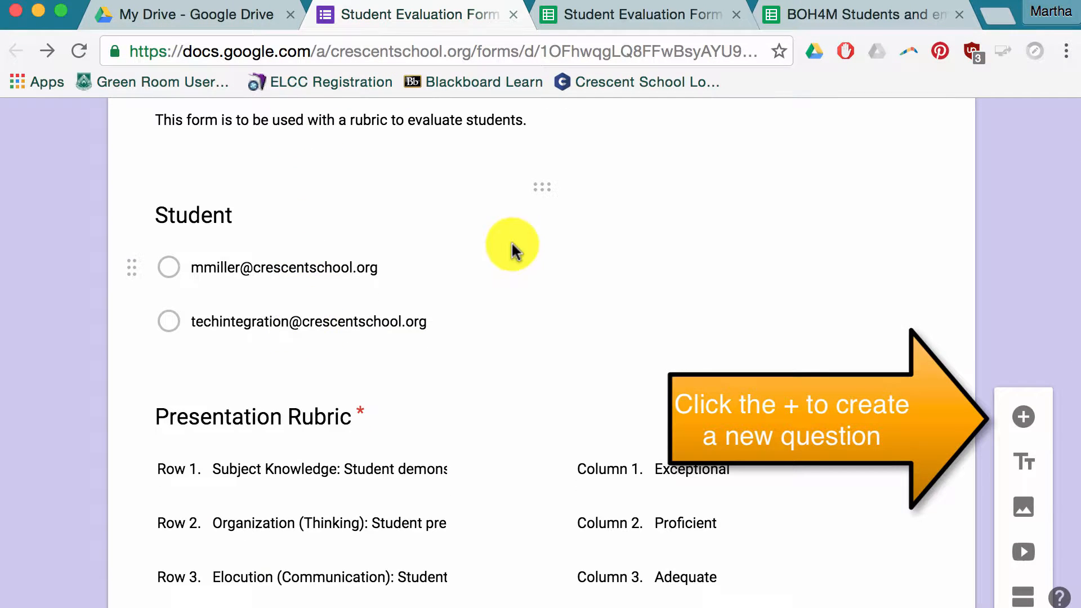
pyautogui.click(548, 189)
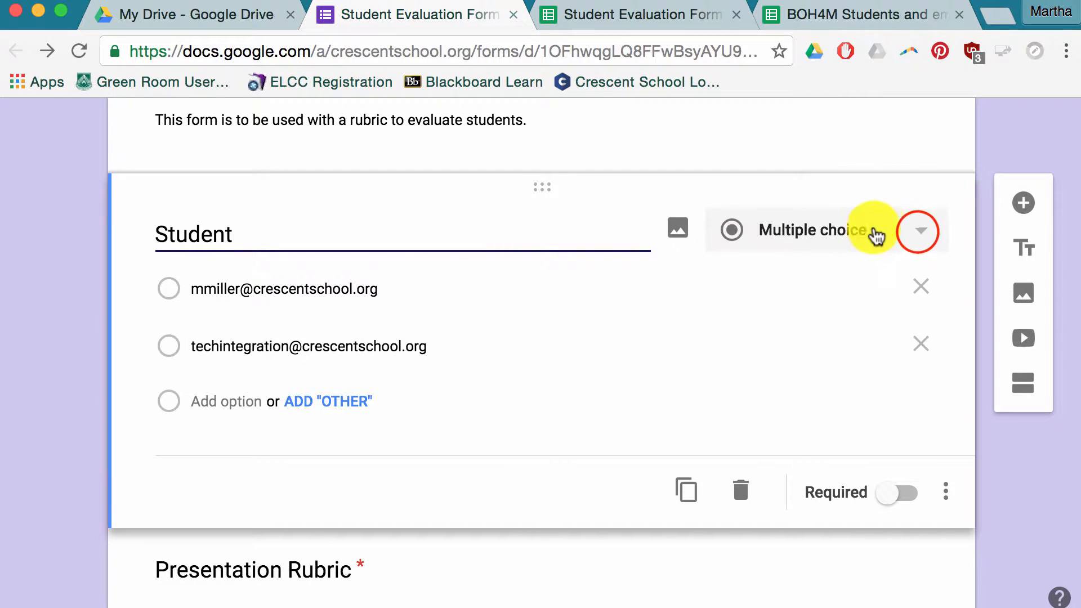
pyautogui.click(919, 232)
pyautogui.click(919, 236)
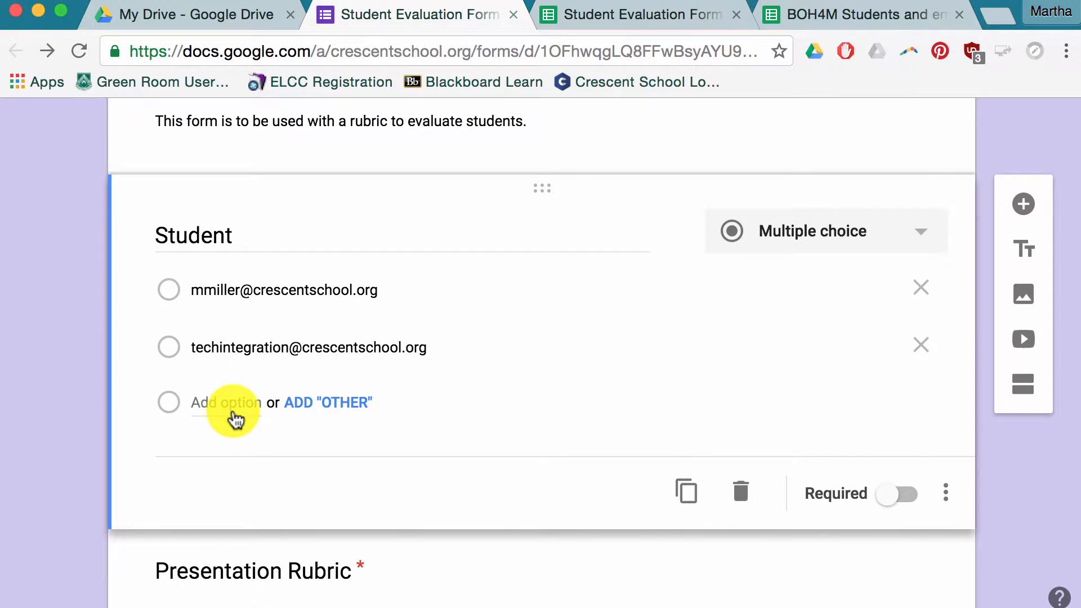
pyautogui.click(898, 494)
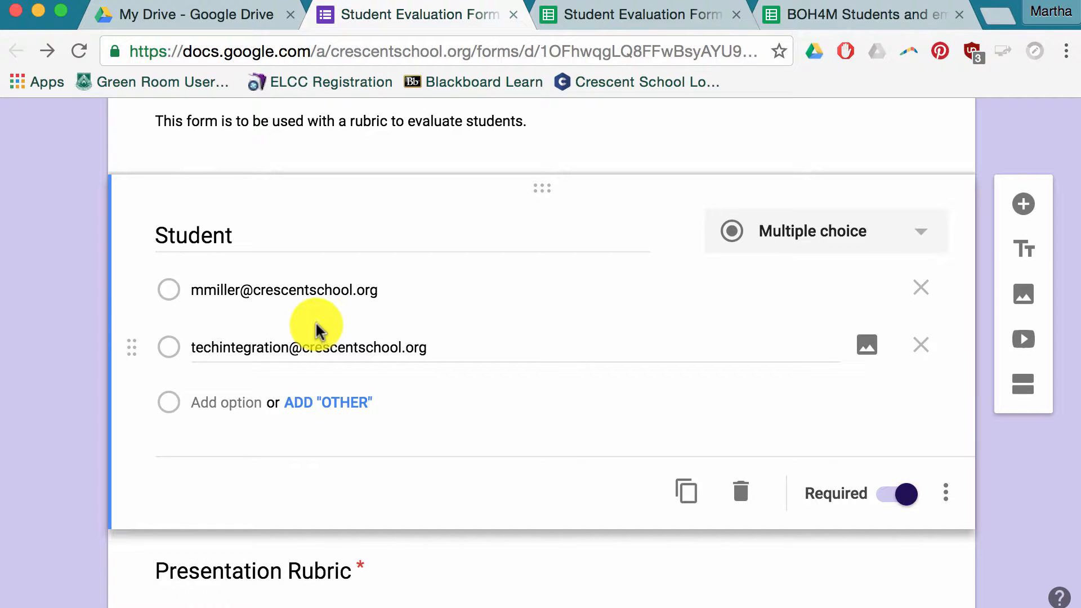
# Open the Presentation Rubric question and examine its multiple choice grid rows, columns and response requirement.
pyautogui.scroll(-1, 406, 553)
pyautogui.scroll(-6, 406, 553)
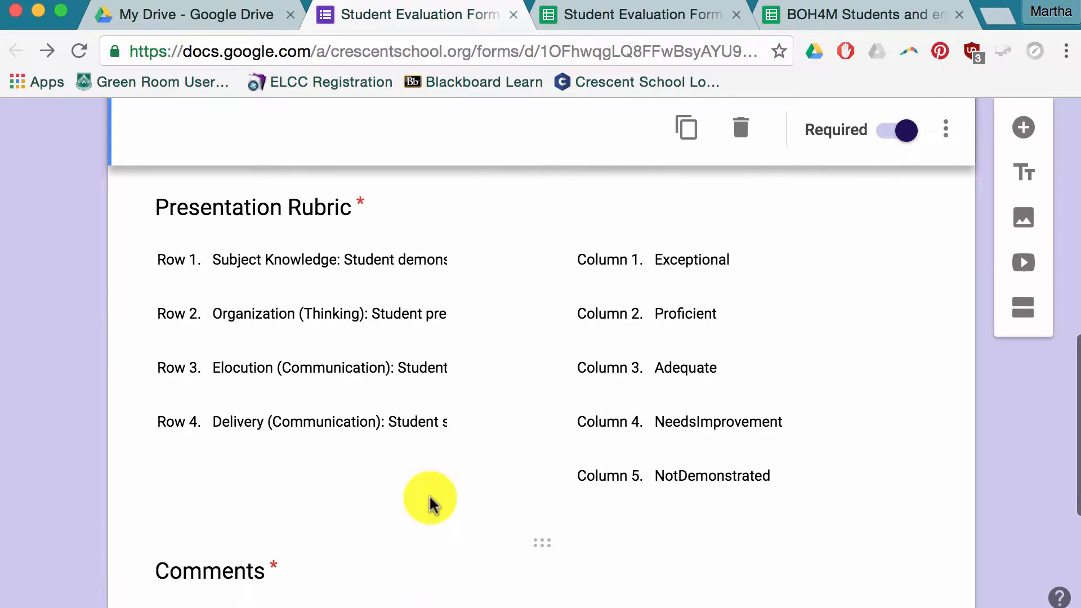
pyautogui.click(546, 185)
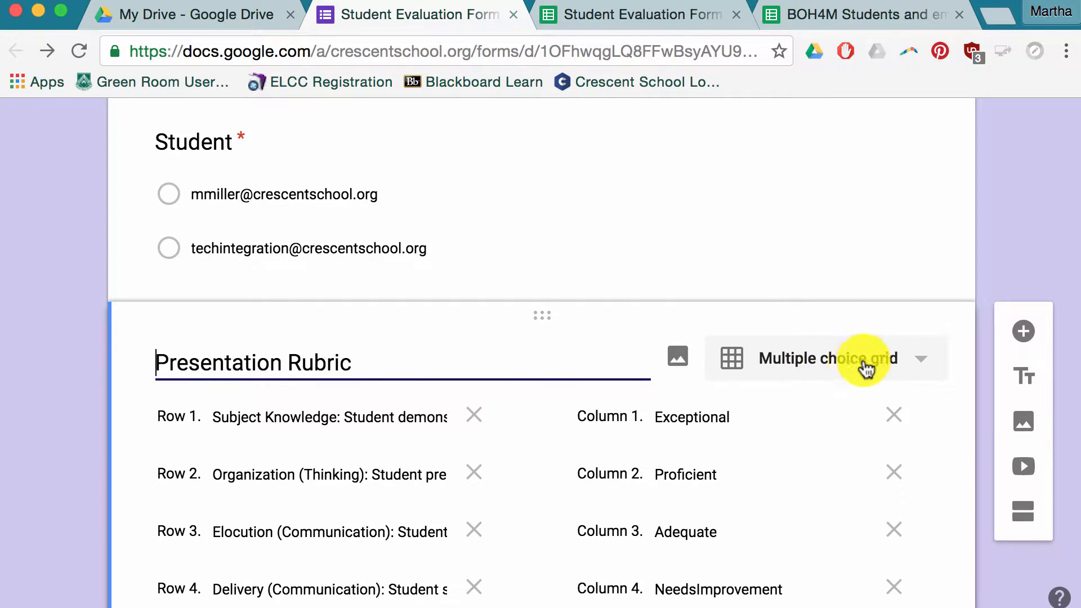
pyautogui.scroll(-2, 864, 363)
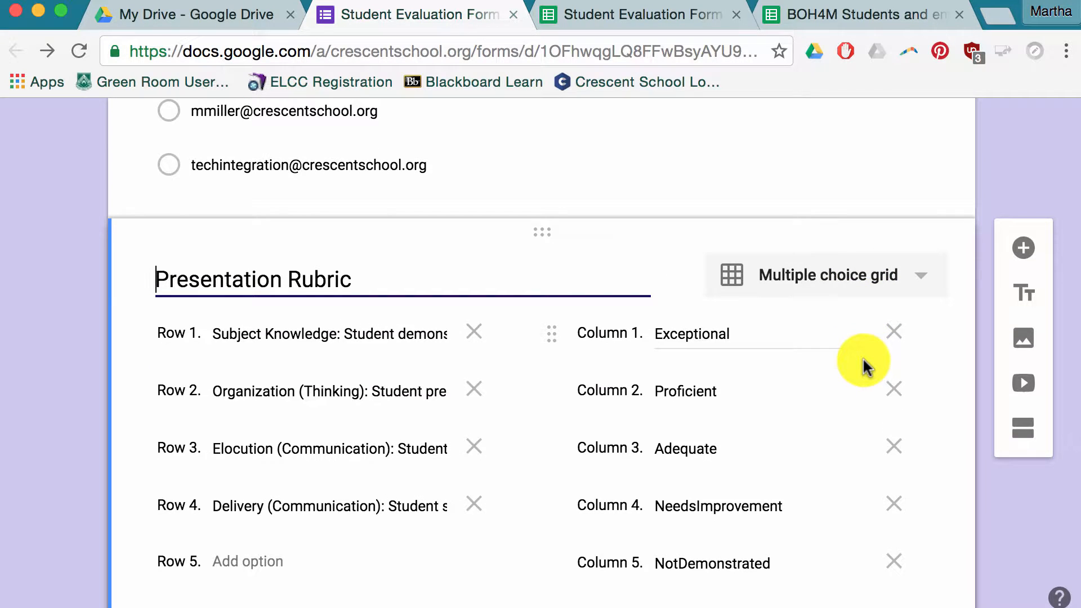
pyautogui.scroll(-4, 862, 357)
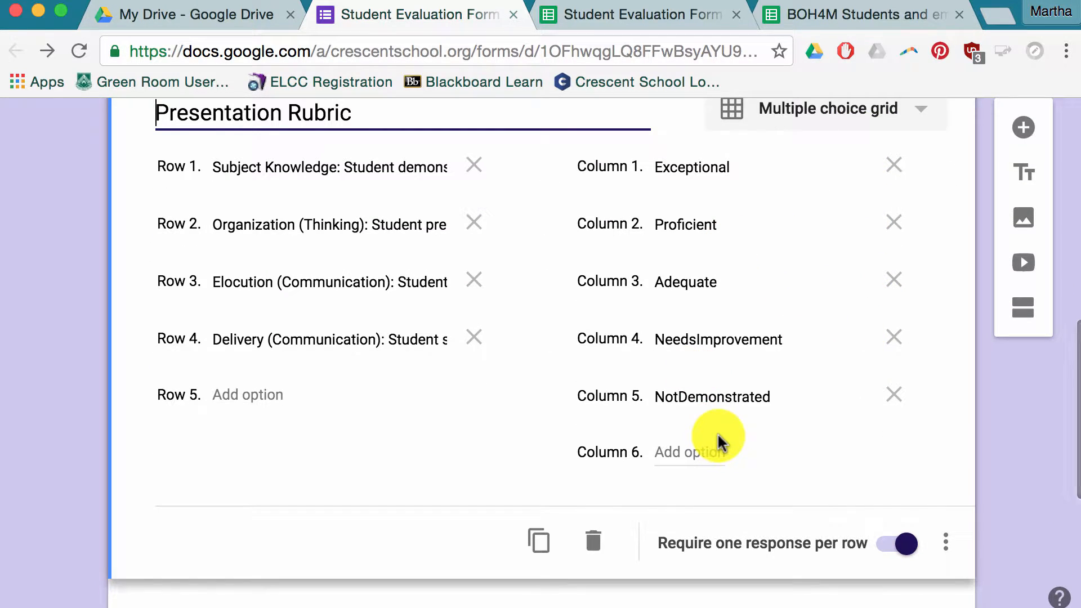
pyautogui.scroll(1, 717, 433)
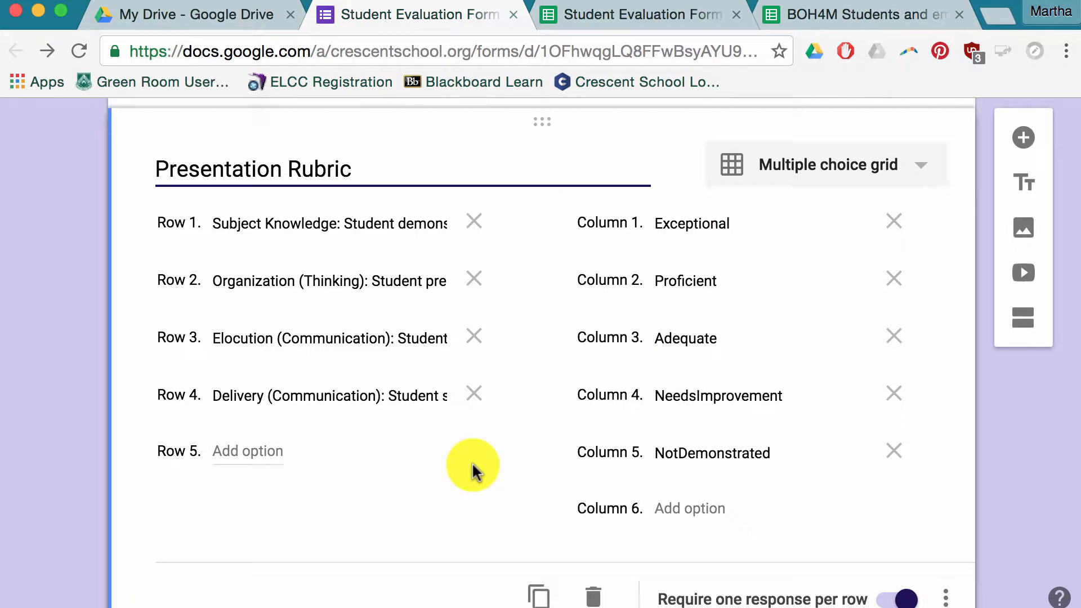
pyautogui.scroll(-2, 477, 473)
pyautogui.scroll(-5, 472, 462)
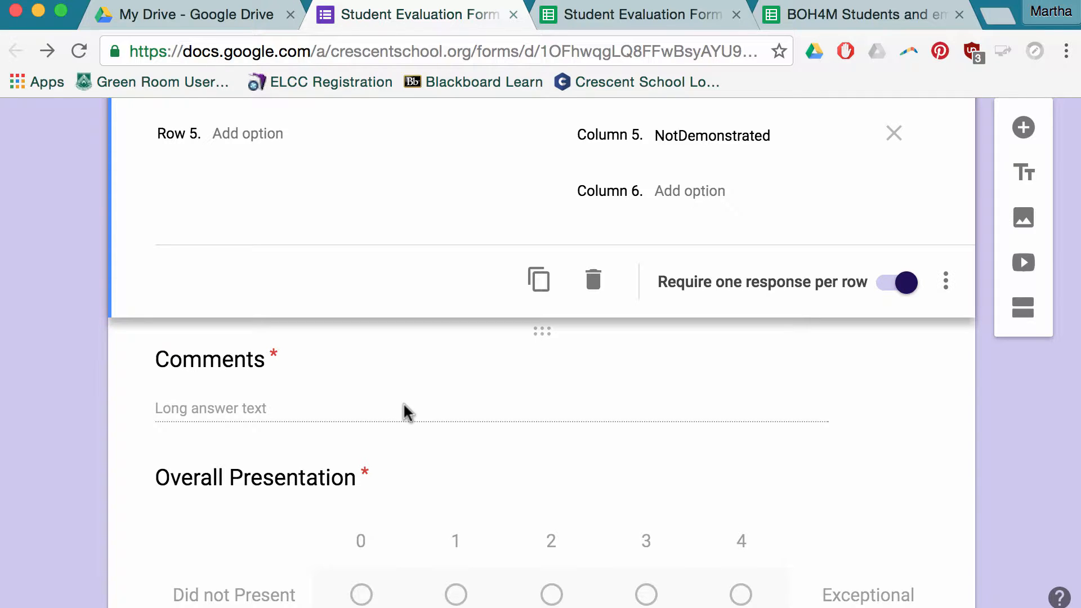
# Open the Comments question and look through the question types available for it.
pyautogui.click(541, 336)
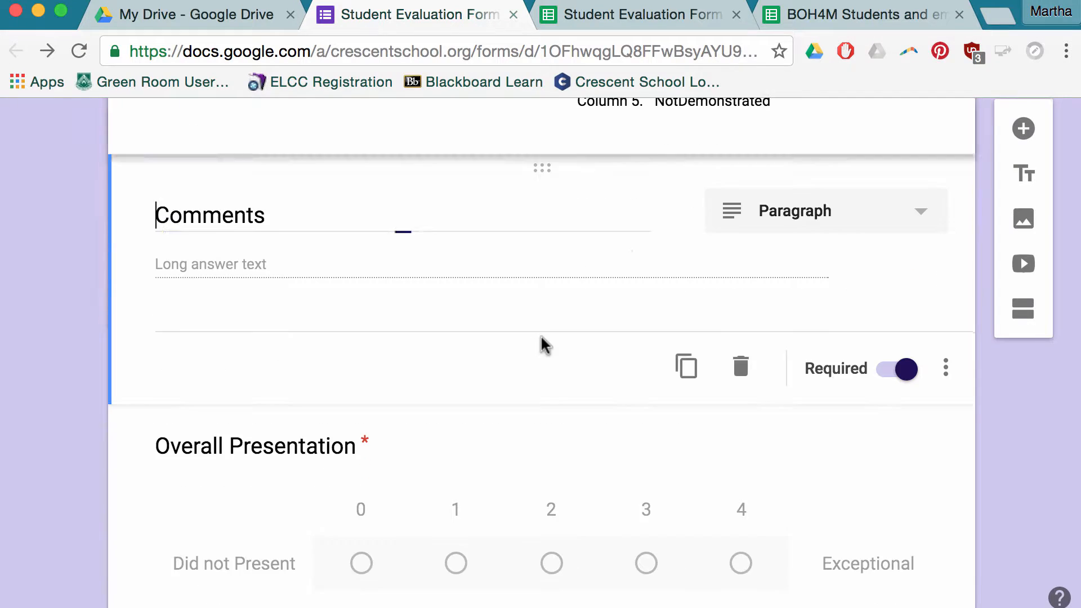
pyautogui.click(926, 224)
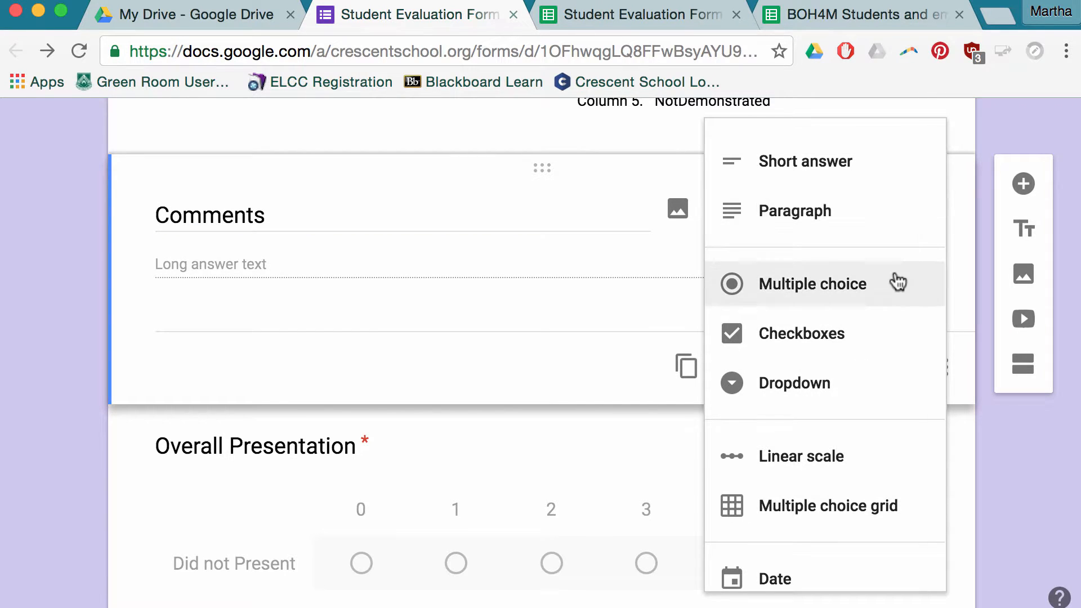
pyautogui.scroll(-2, 895, 282)
pyautogui.scroll(-1, 897, 282)
# Open the Overall Presentation question and examine its linear scale range and end labels against the rubric above.
pyautogui.click(625, 408)
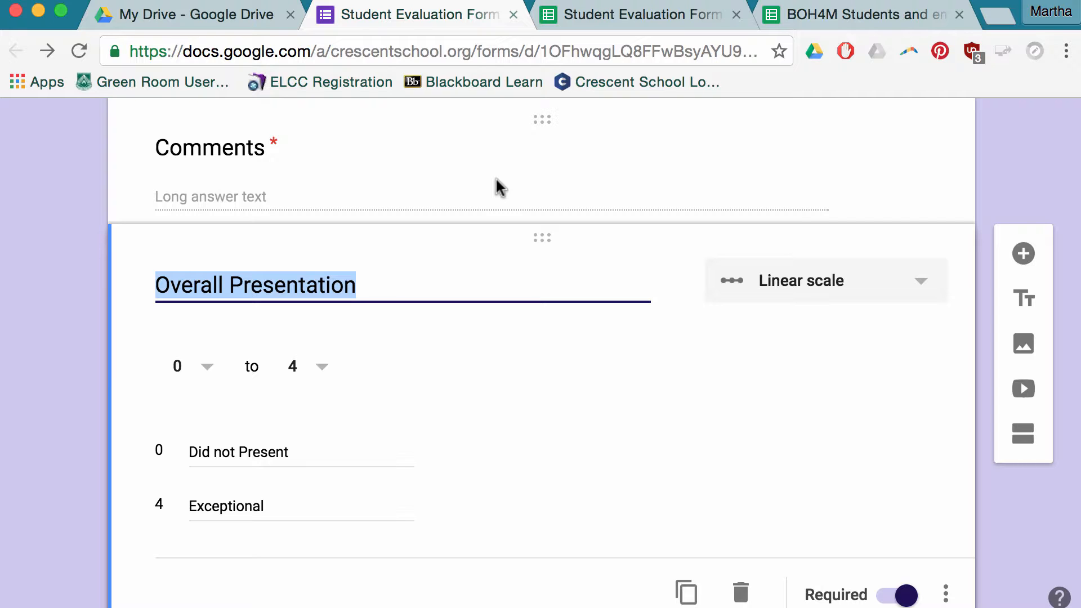
pyautogui.scroll(2, 428, 337)
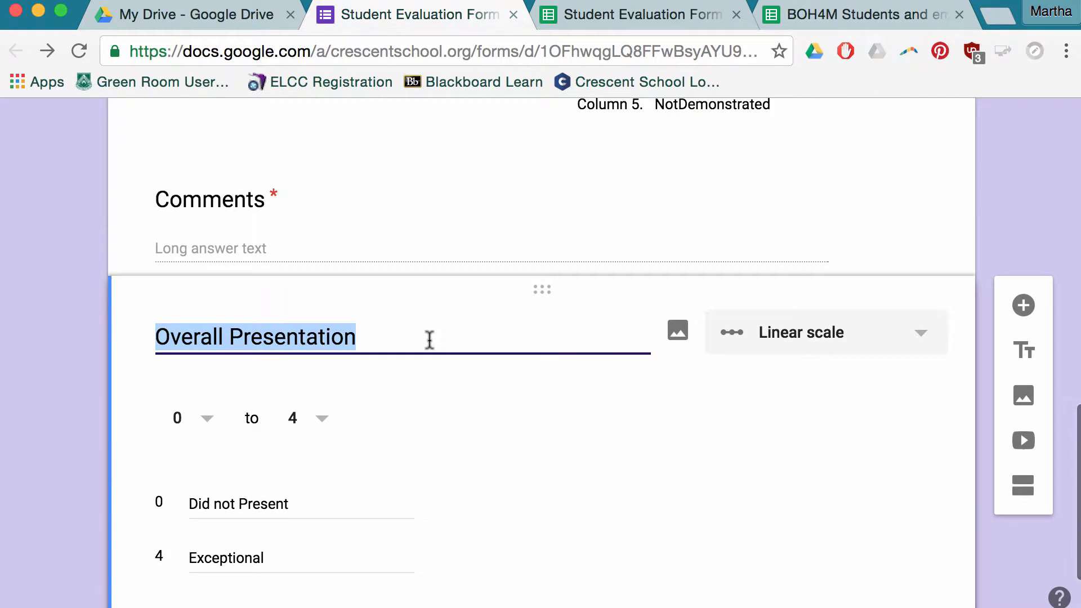
pyautogui.scroll(5, 428, 336)
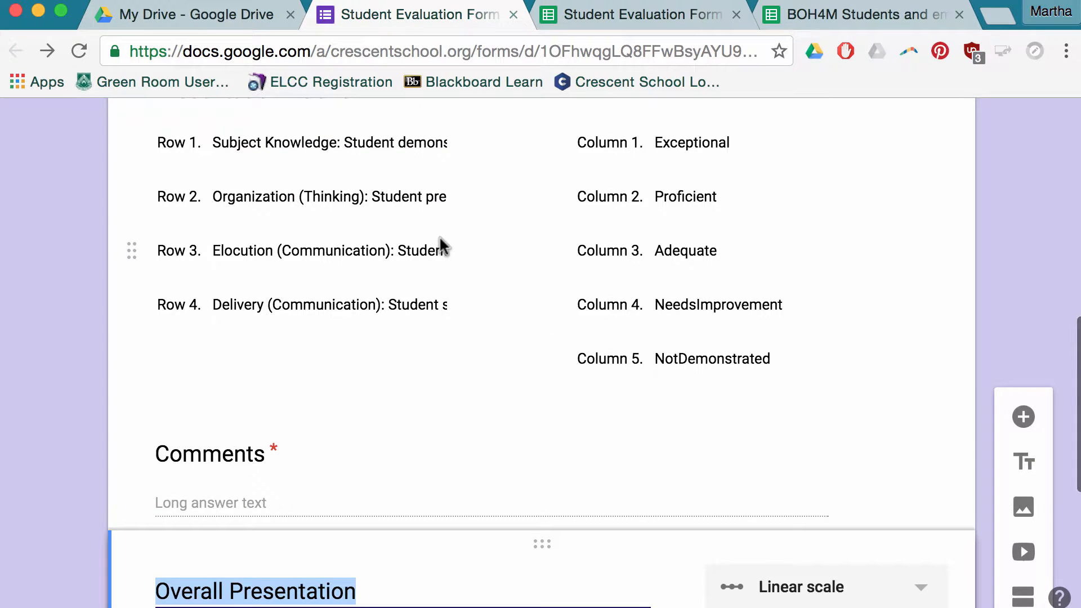
pyautogui.scroll(-4, 439, 235)
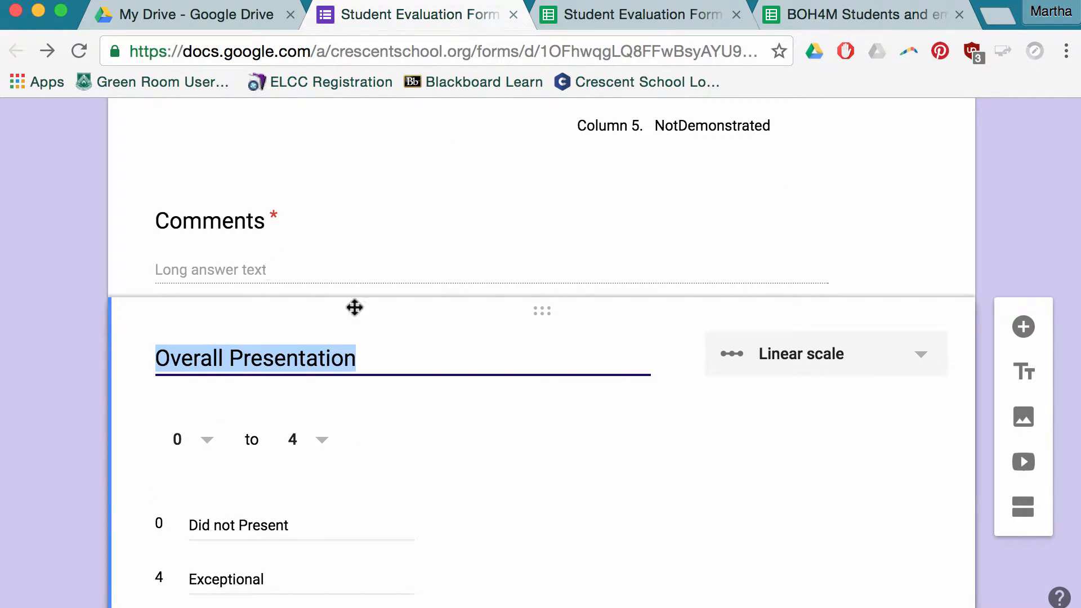
pyautogui.scroll(1, 354, 307)
pyautogui.scroll(2, 354, 306)
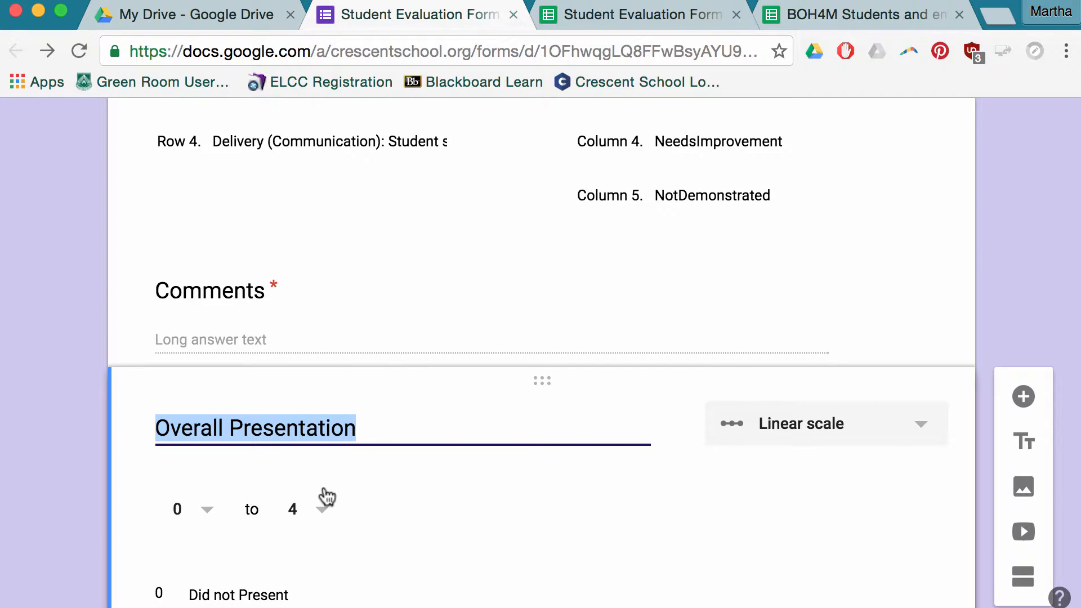
pyautogui.scroll(-3, 327, 496)
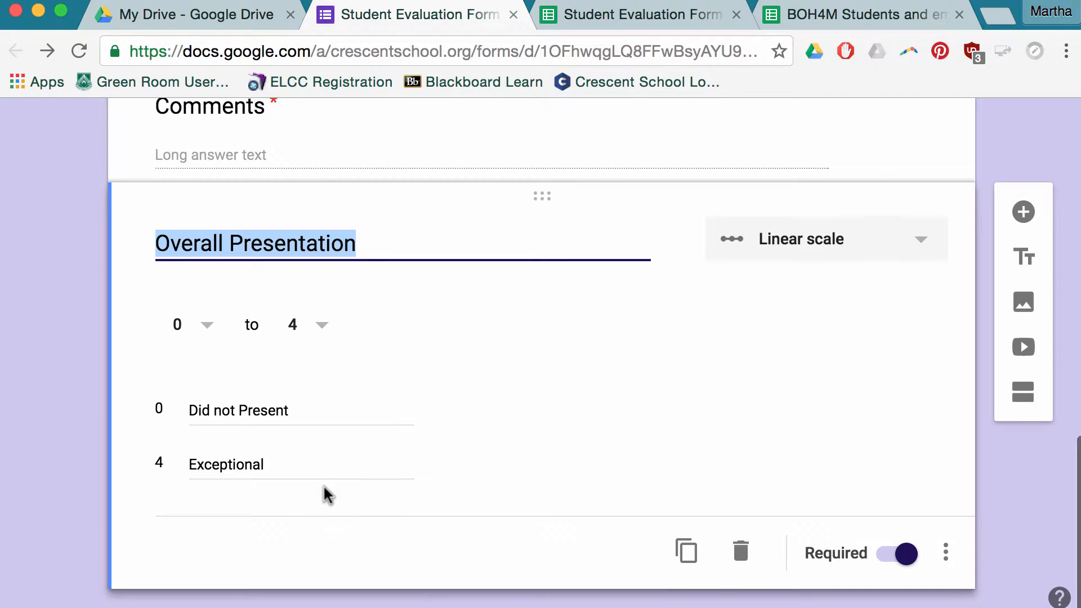
# Review the email collection, sign-in and response limit options in the form's general settings, and save the settings.
pyautogui.scroll(15, 523, 401)
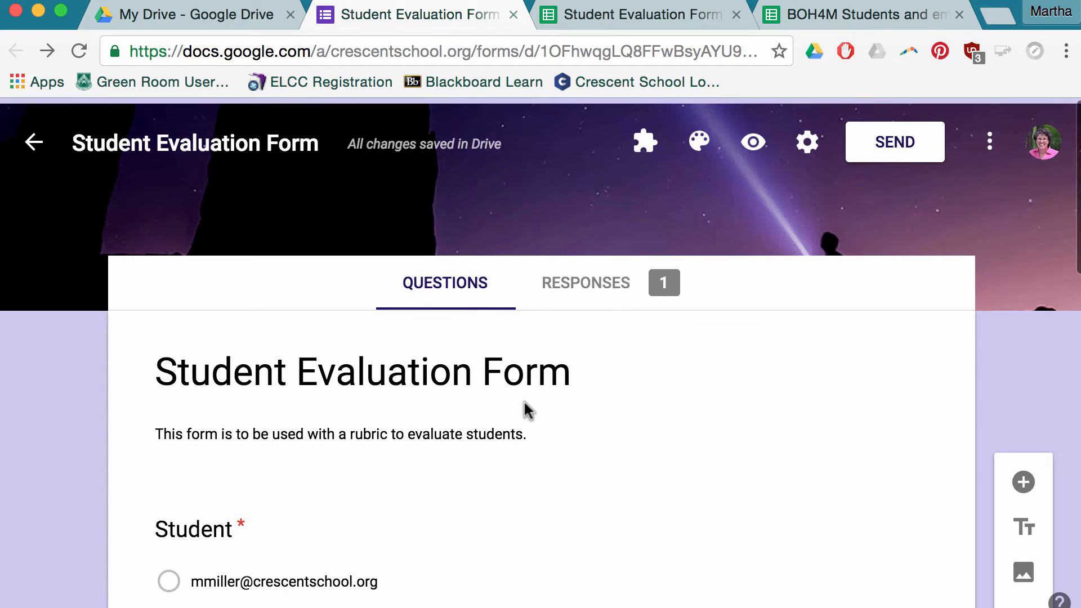
pyautogui.scroll(-1, 524, 399)
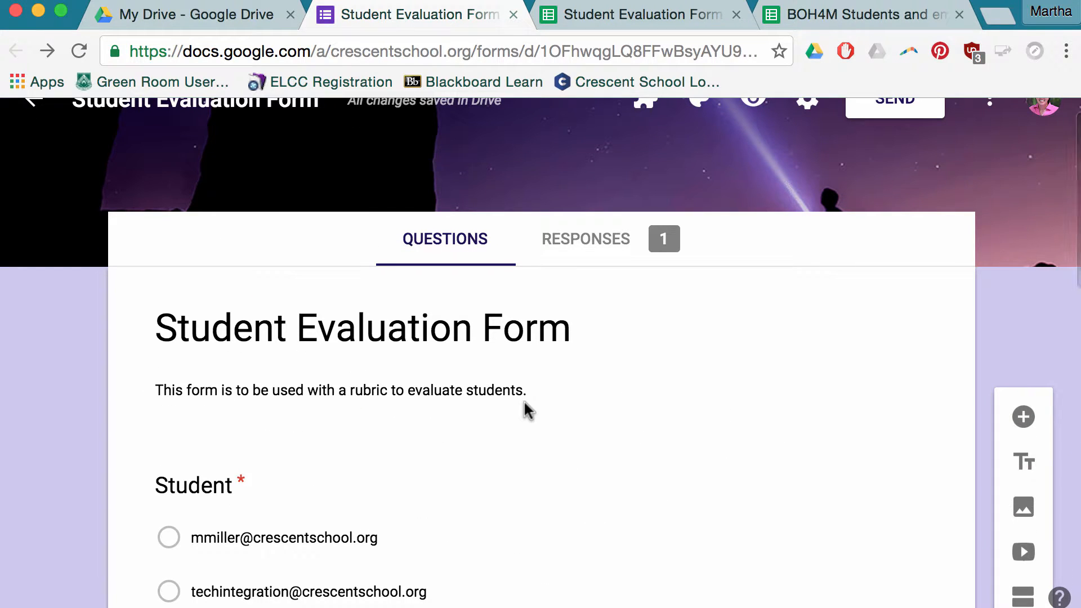
pyautogui.scroll(1, 524, 403)
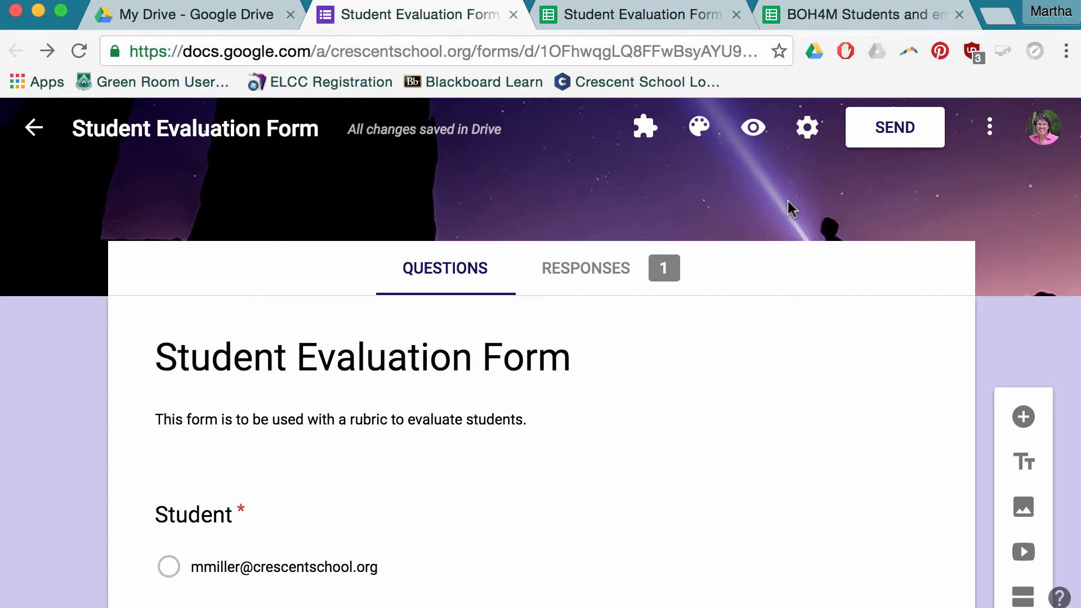
pyautogui.click(807, 132)
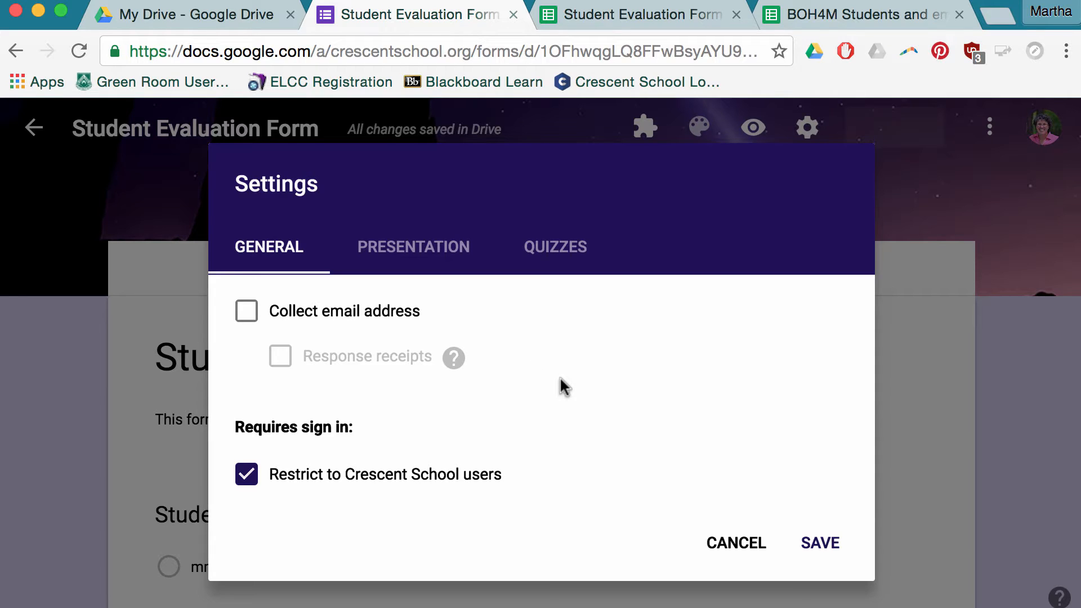
pyautogui.scroll(-4, 559, 376)
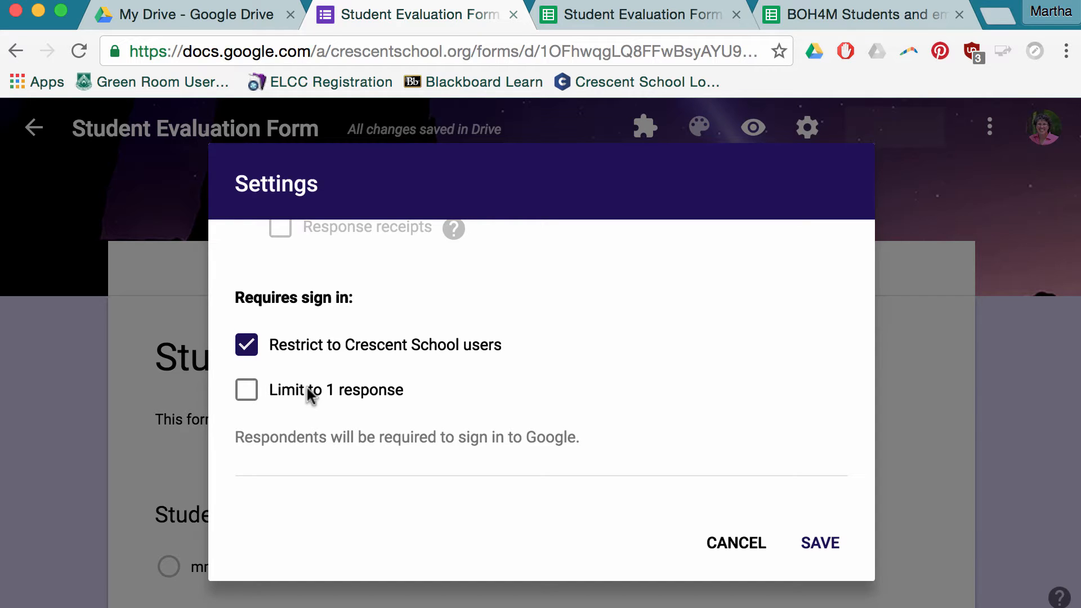
pyautogui.scroll(3, 330, 410)
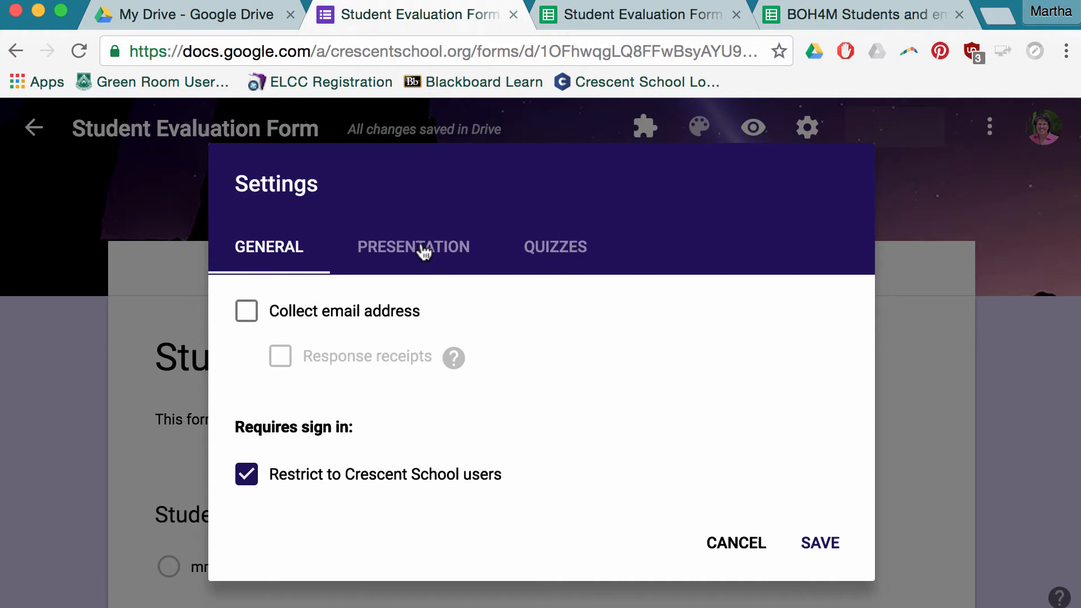
pyautogui.click(819, 545)
pyautogui.scroll(-6, 810, 408)
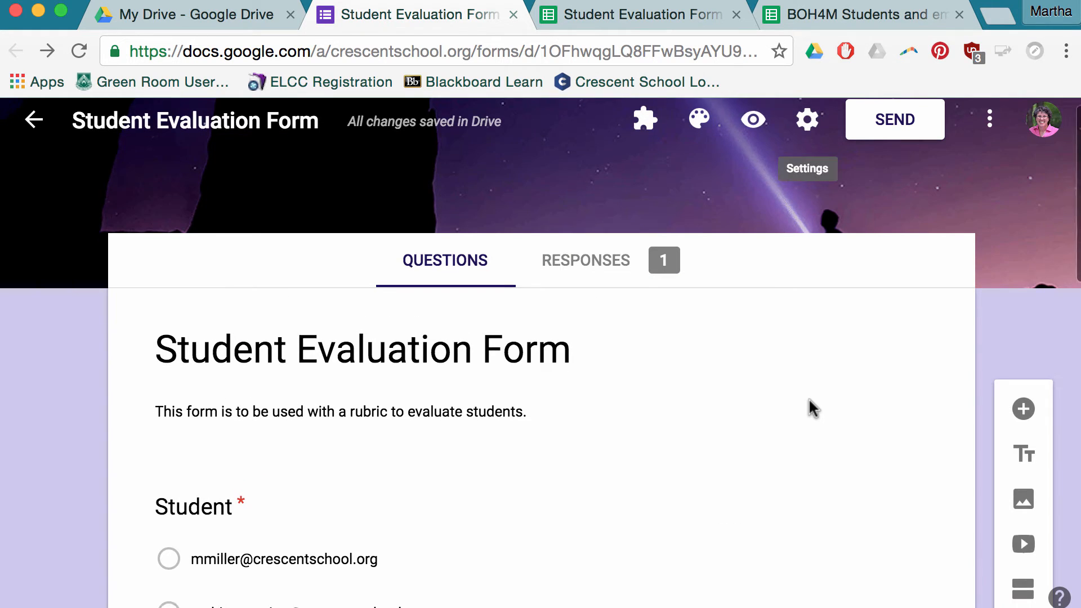
pyautogui.scroll(3, 810, 402)
pyautogui.scroll(3, 808, 397)
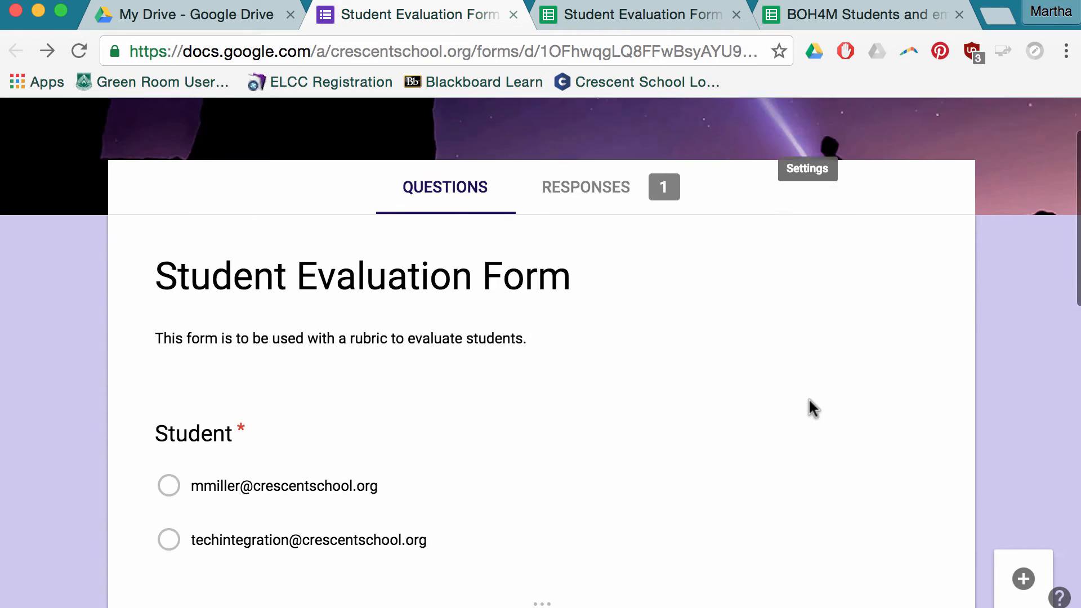